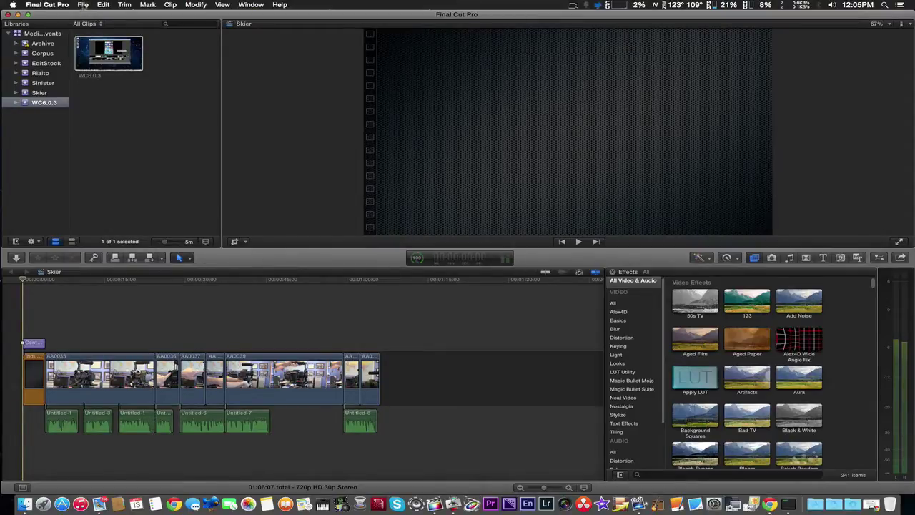
Minimize the Final Cut Pro window and switch to Compressor
left_click(83, 5)
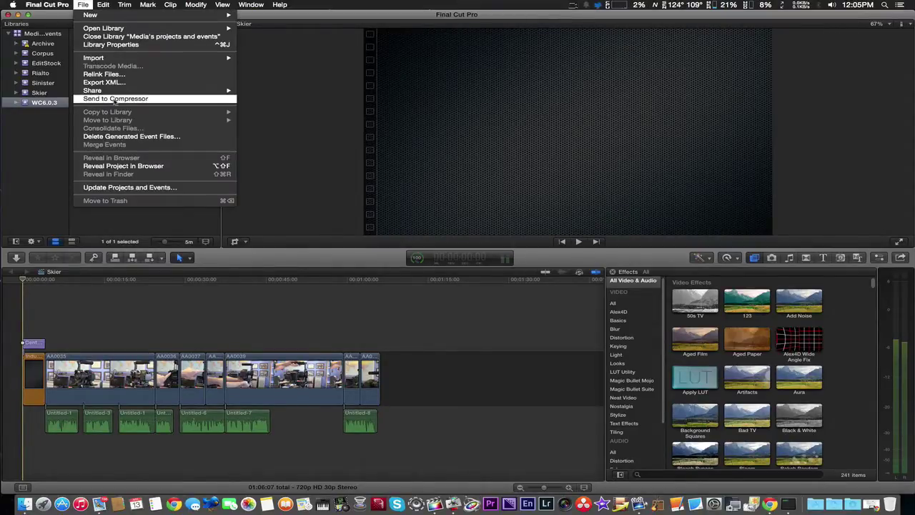
left_click(306, 17)
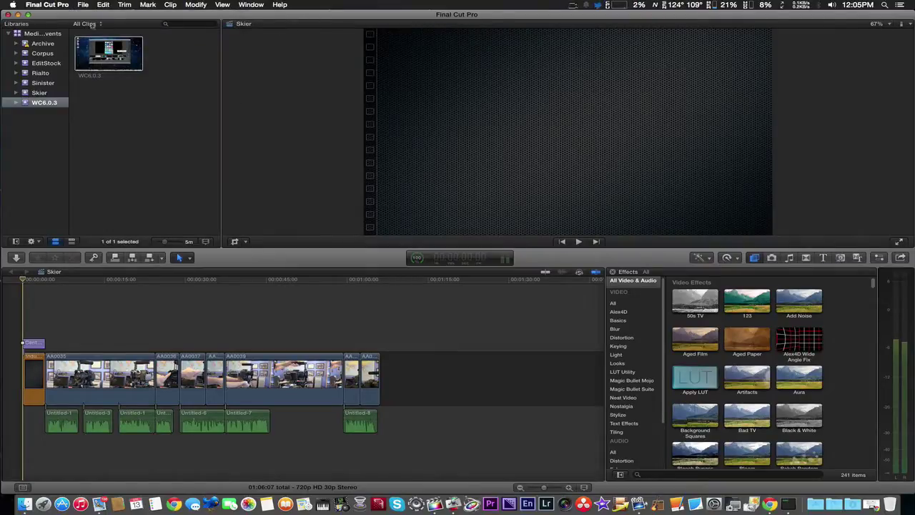
left_click(17, 15)
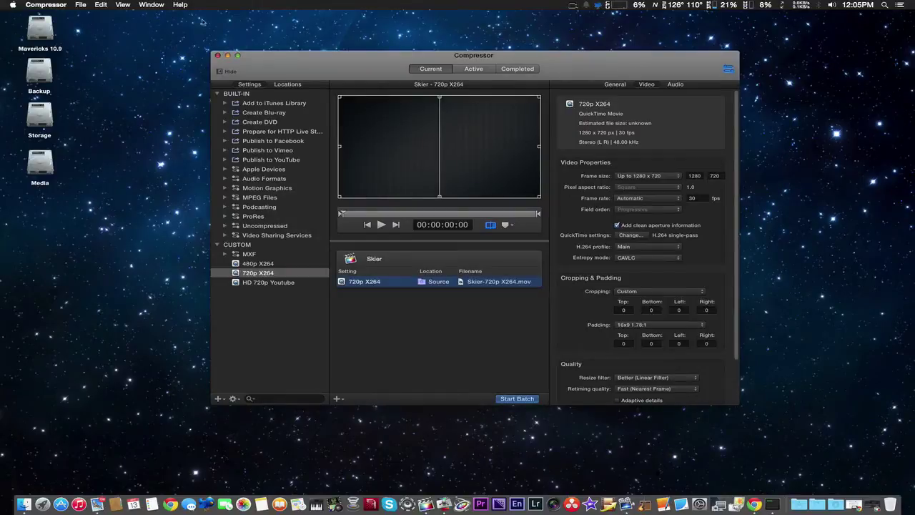
Check which version of Compressor is installed and close the version information
left_click(55, 5)
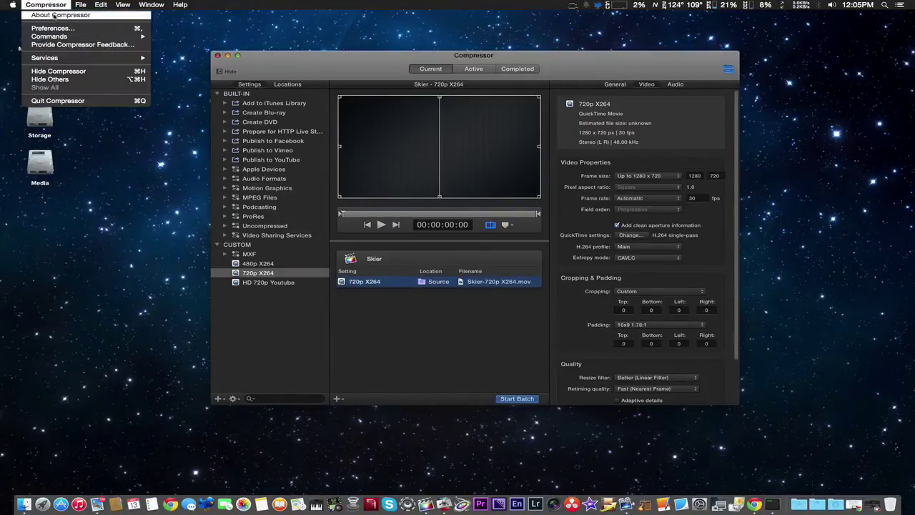
left_click(55, 15)
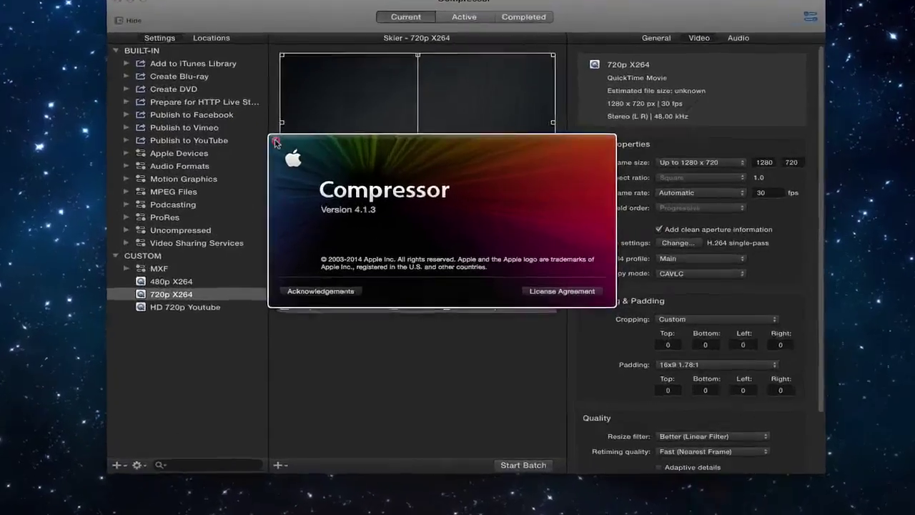
left_click(335, 161)
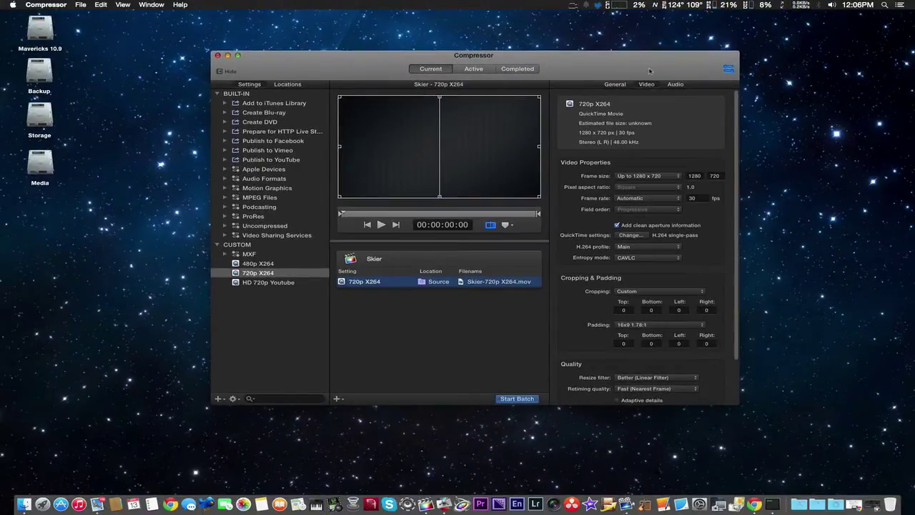
Hide the settings and locations sidebar and the inspector, and reposition the Compressor window slightly
left_click(229, 71)
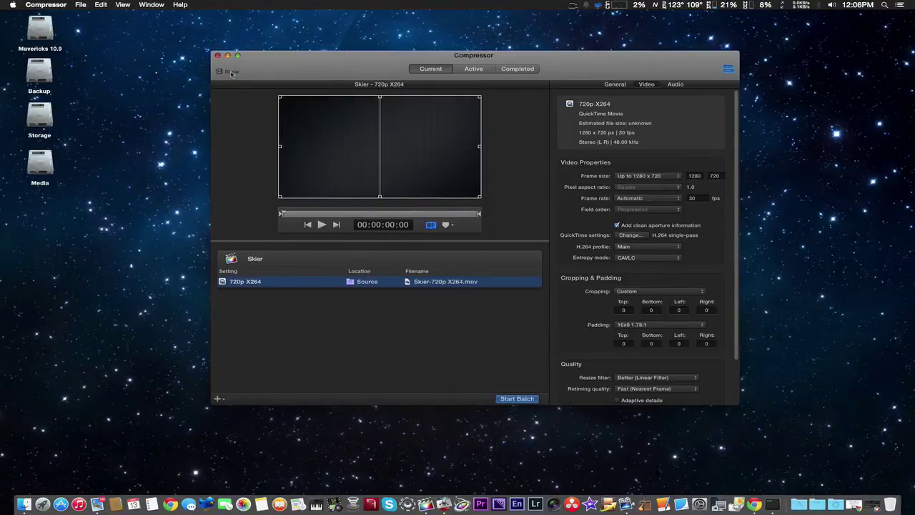
left_click(728, 68)
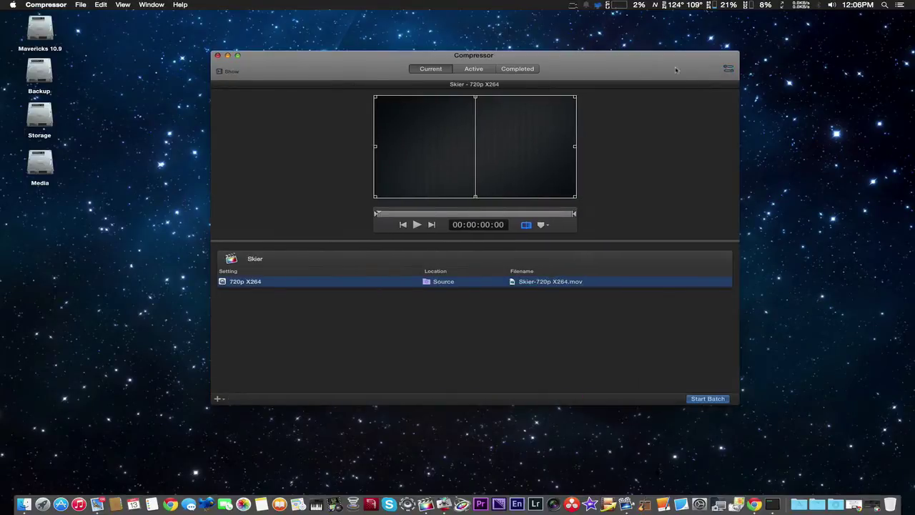
left_click_drag(627, 71, 606, 52)
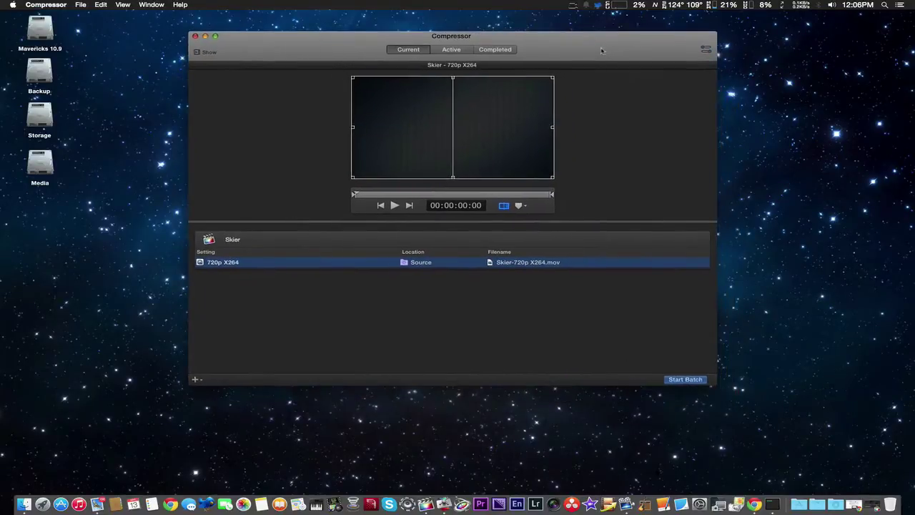
Start encoding the Skier batch with the 720p X264 setting and display the active jobs
left_click(685, 379)
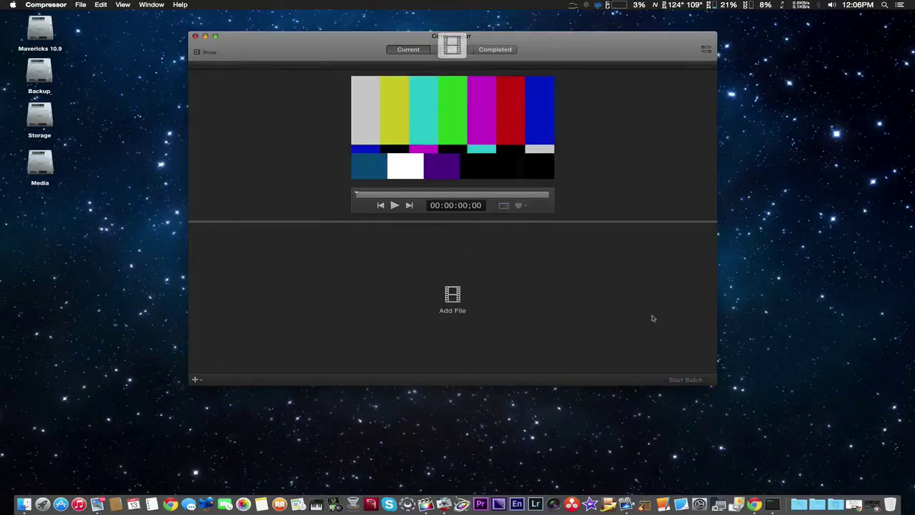
left_click(453, 51)
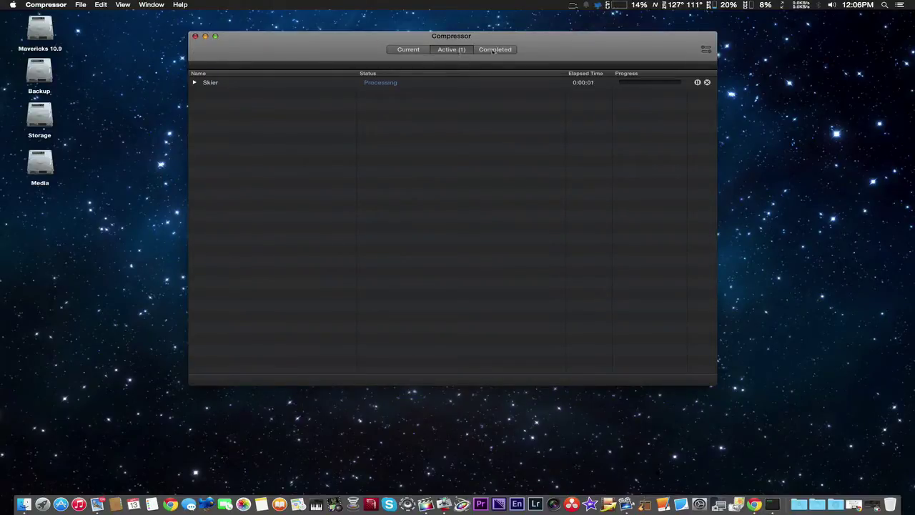
left_click(573, 6)
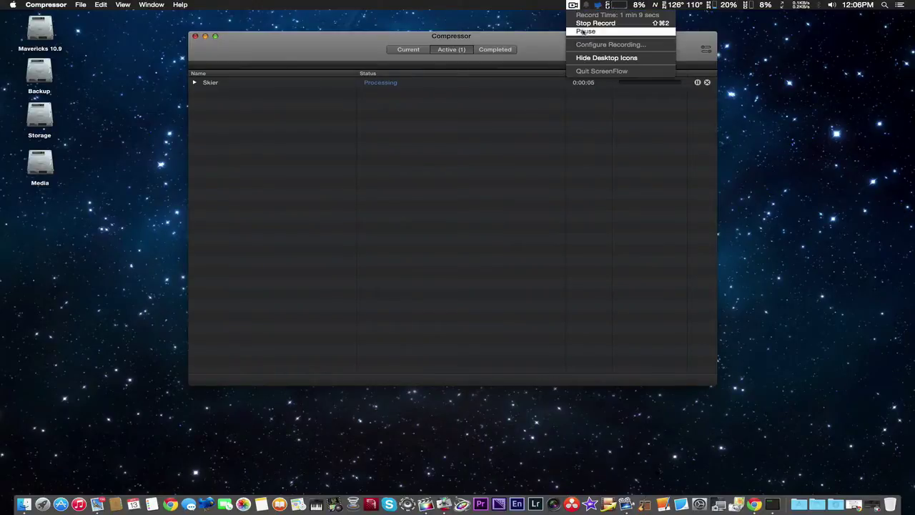
left_click(585, 32)
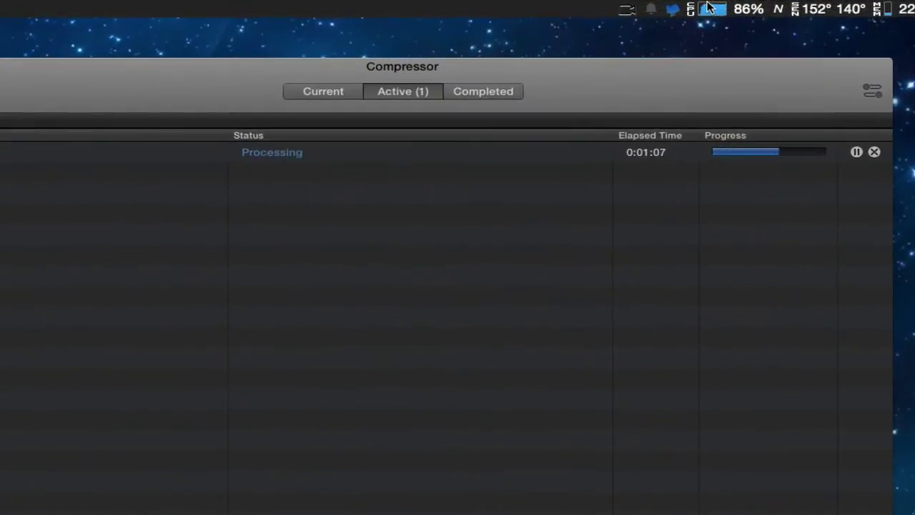
Examine the system monitor's CPU load, busiest processes and graphics card usage during the encode
left_click(710, 7)
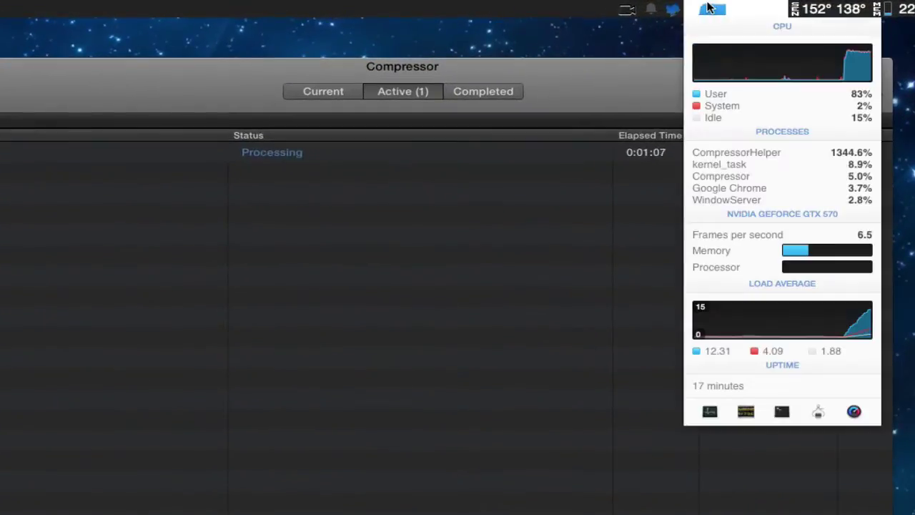
mouse_move(729, 271)
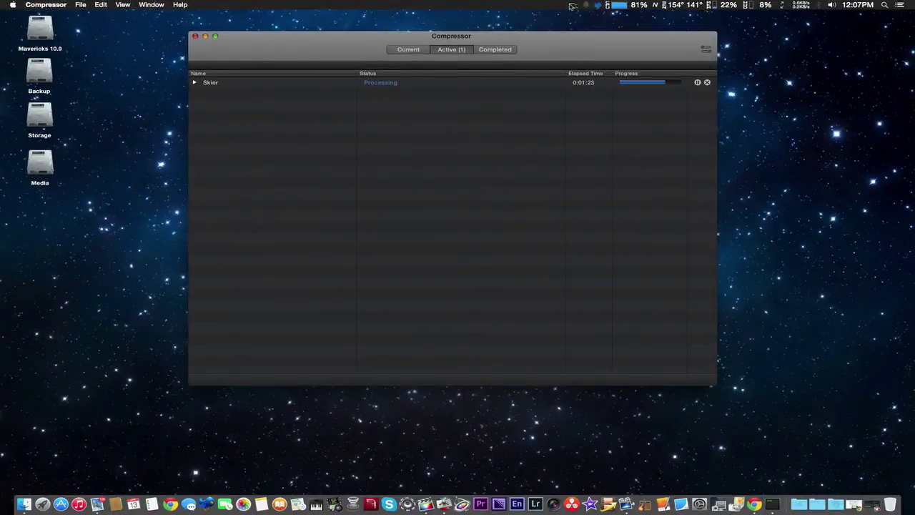
left_click(572, 5)
left_click(585, 31)
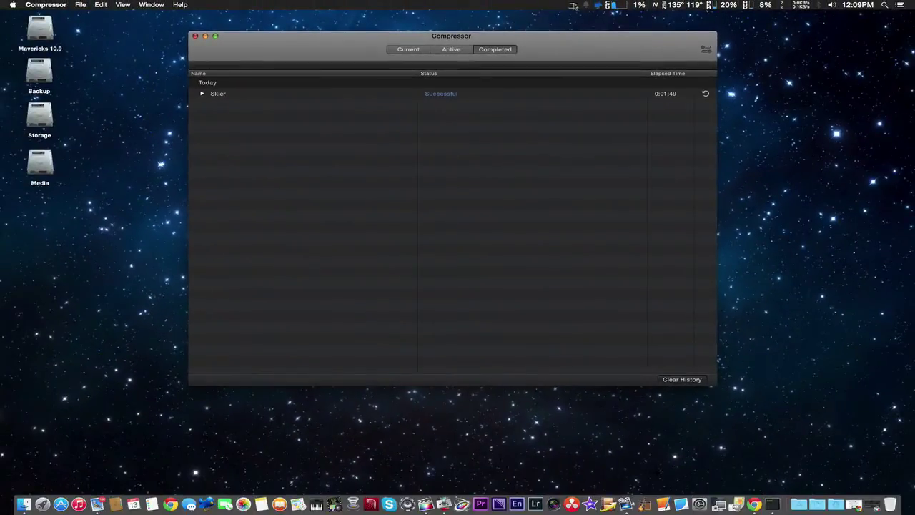
left_click(574, 5)
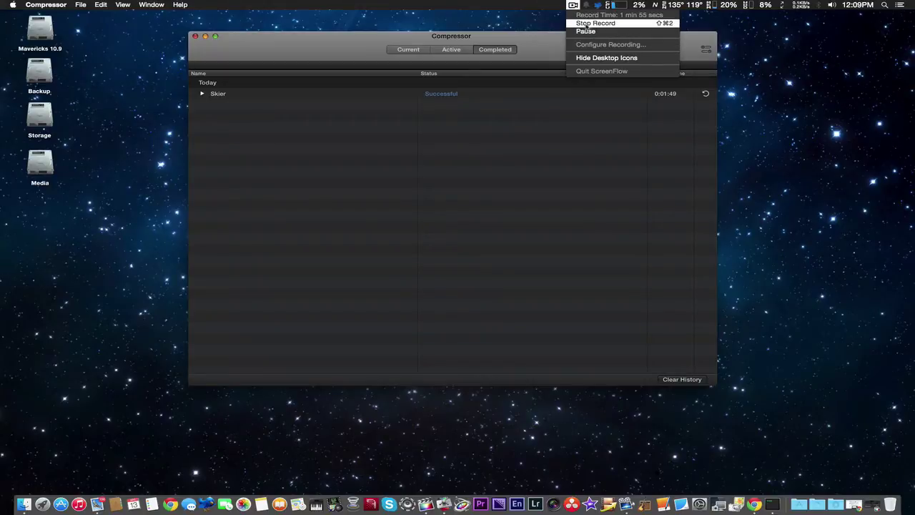
left_click(586, 24)
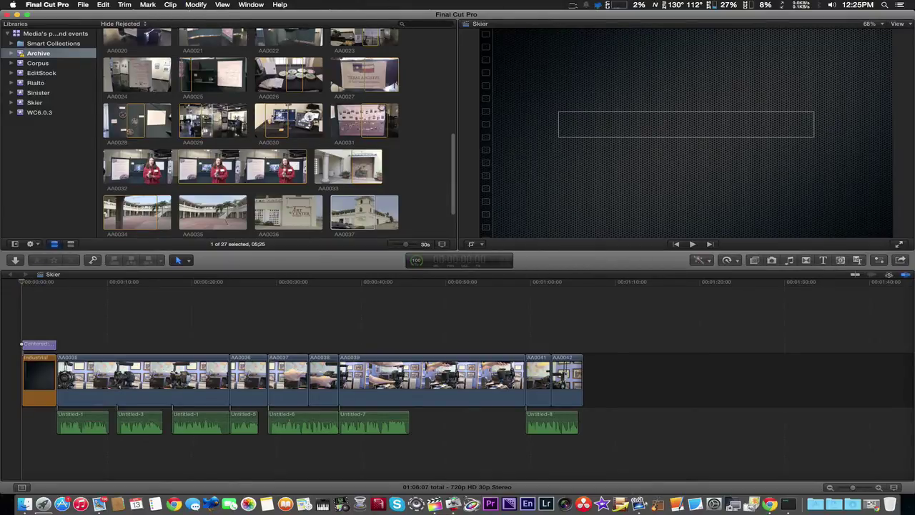
Minimize Final Cut Pro, switch to Compressor and hide its settings sidebar and inspector
left_click(16, 14)
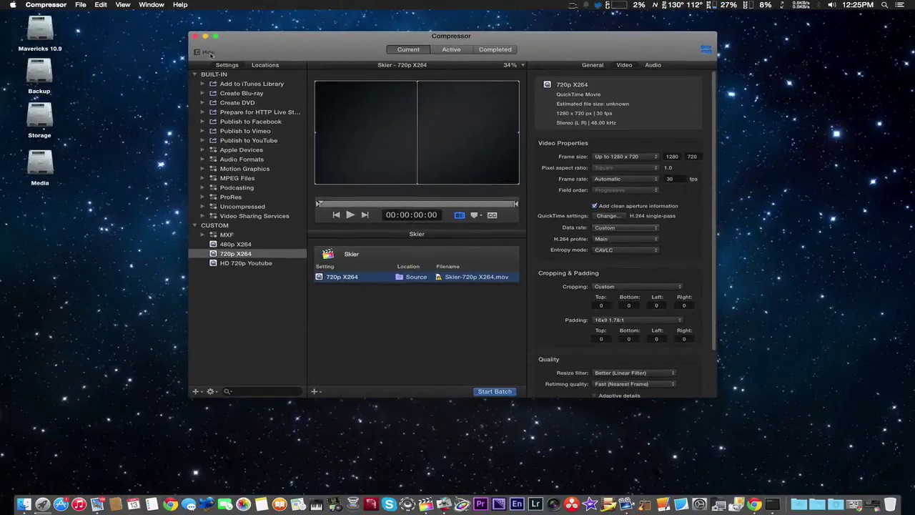
left_click(208, 52)
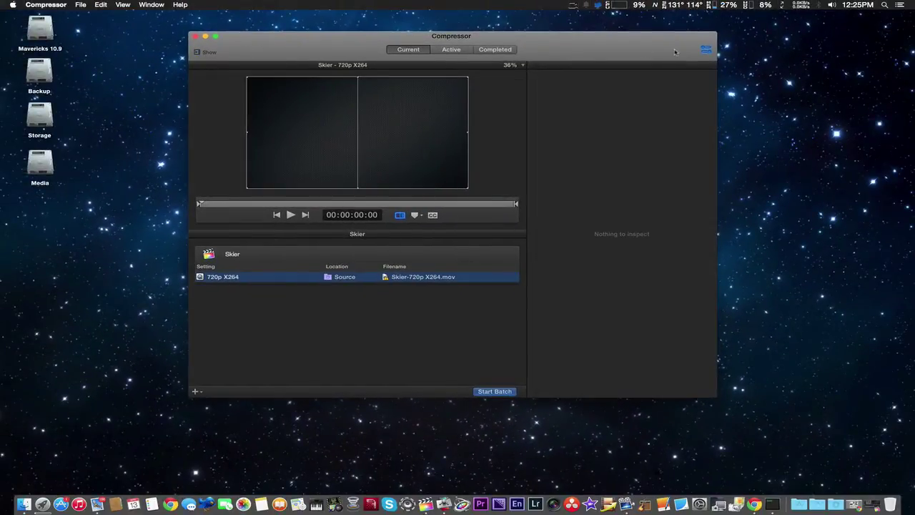
left_click(706, 49)
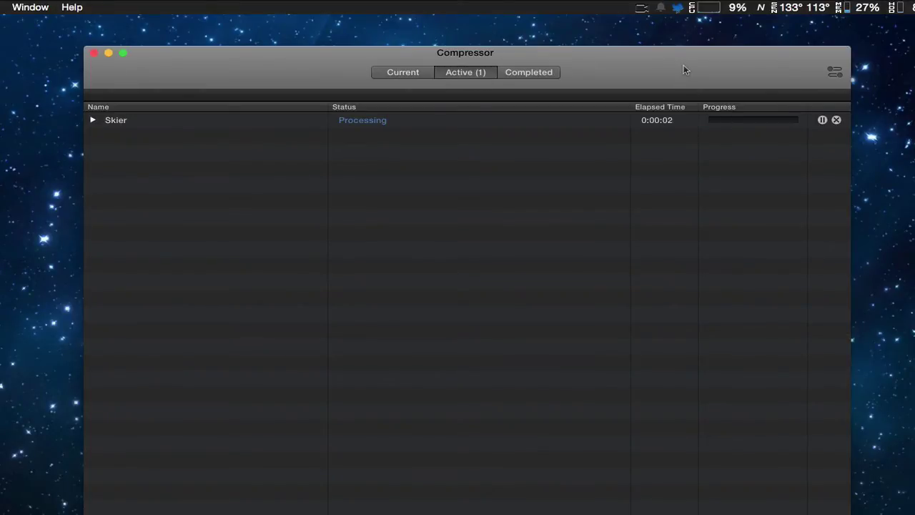
Check the CPU load and busiest processes at the start of the second Skier encode, and close the monitor
left_click(707, 8)
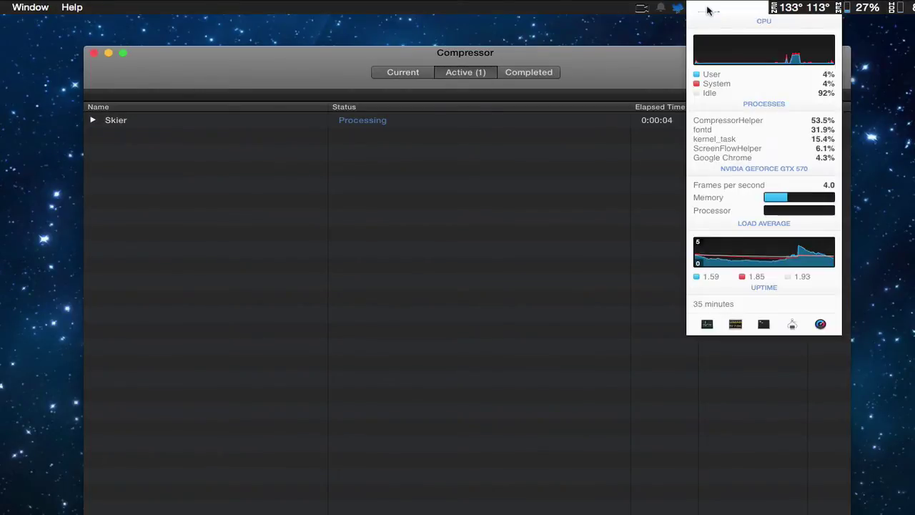
left_click(706, 10)
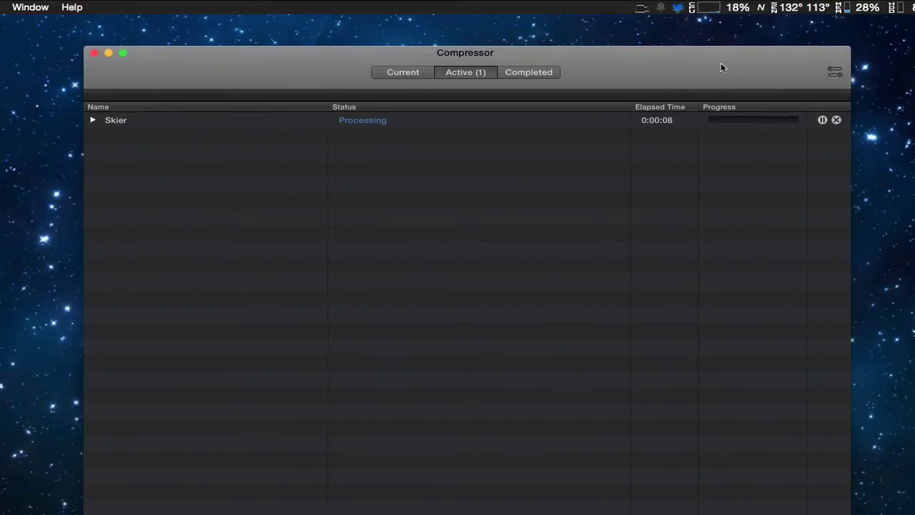
Expand the active Skier job down to the individual transcoding task of Skier-720p X264.mov
left_click(93, 120)
left_click(103, 136)
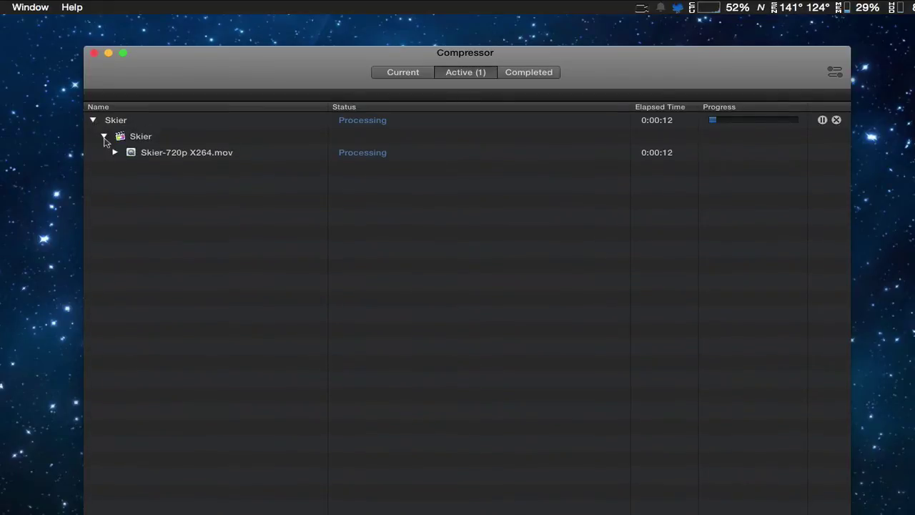
left_click(115, 152)
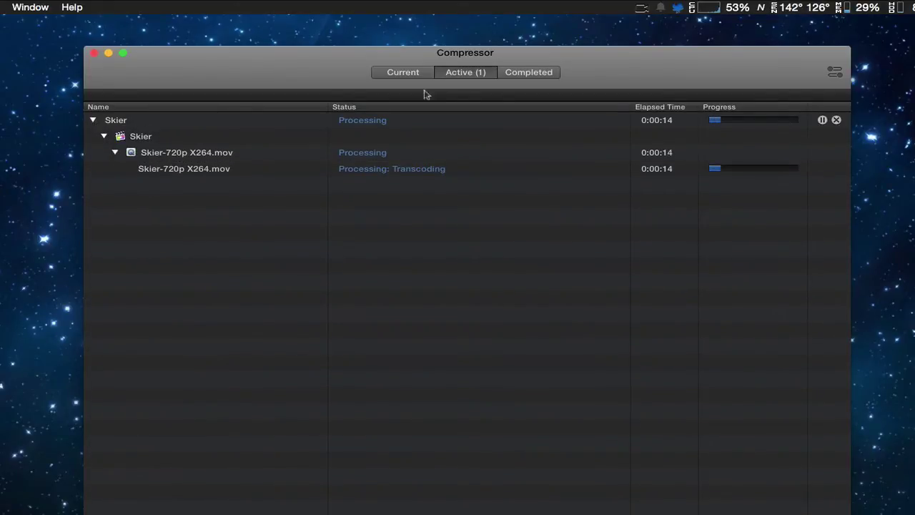
Examine the CPU load and the graphics card's processor history while Skier-720p X264.mov transcodes
left_click(713, 8)
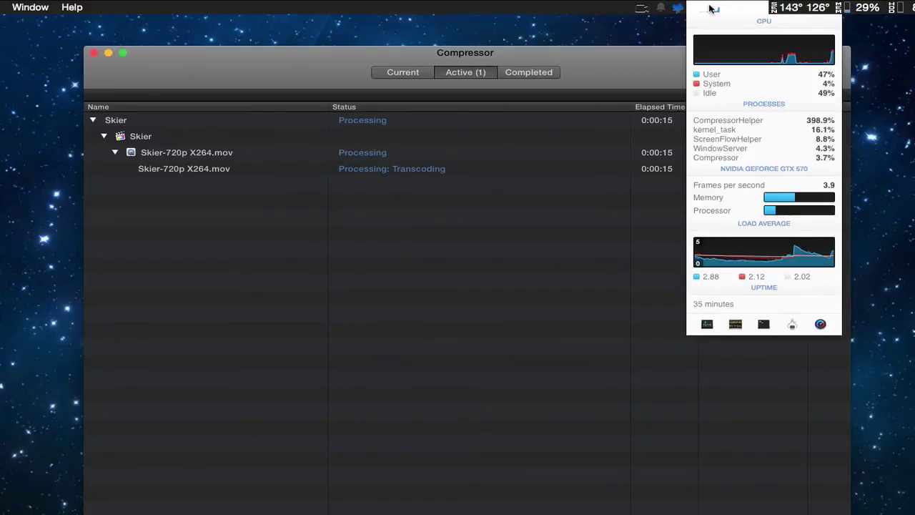
mouse_move(714, 210)
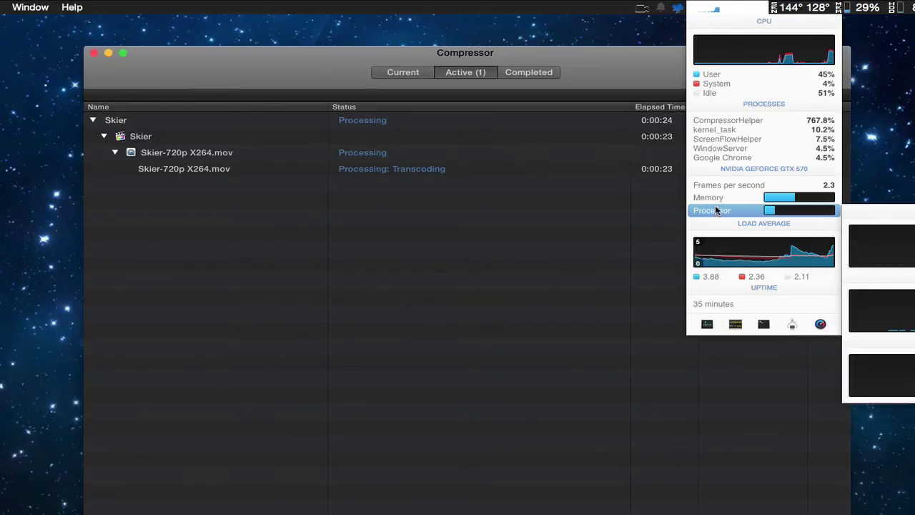
left_click(656, 82)
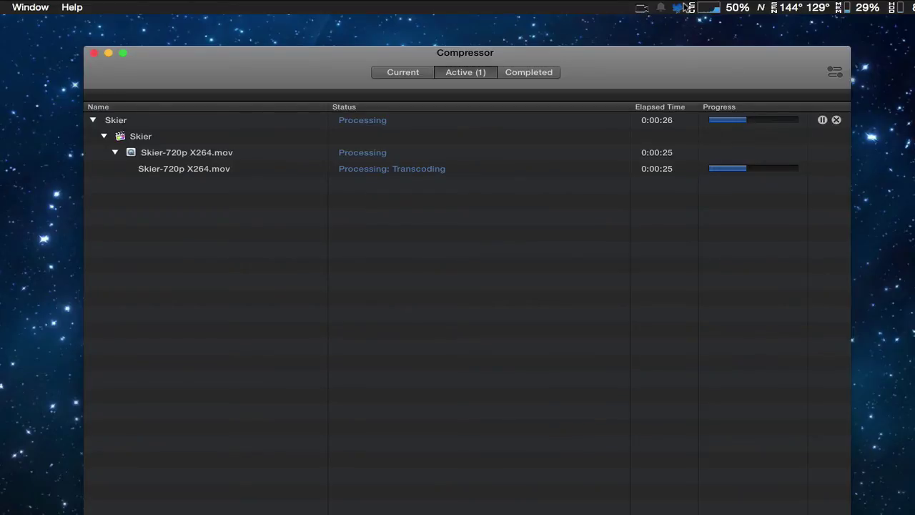
left_click(641, 8)
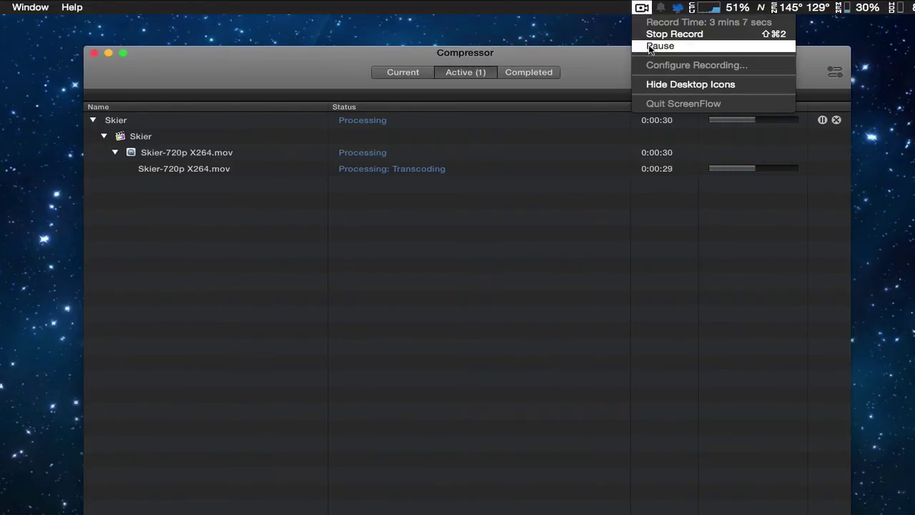
left_click(659, 46)
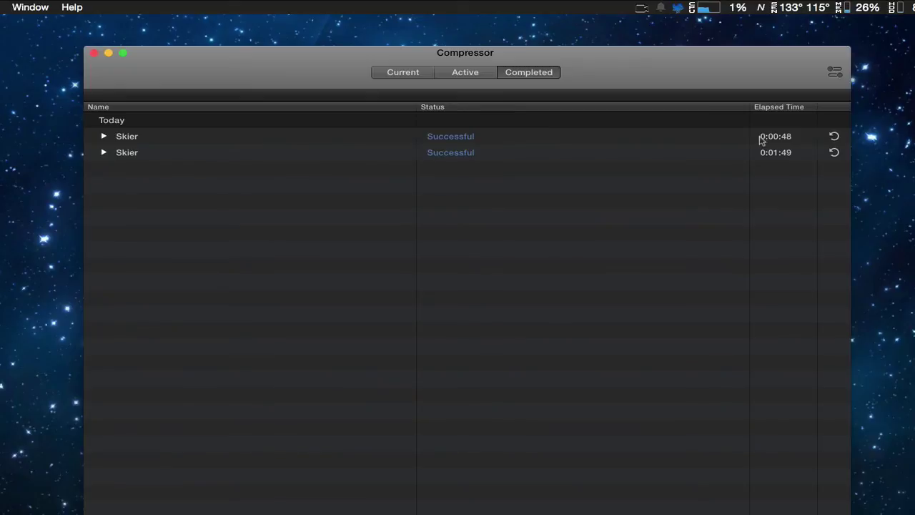
Compare the elapsed times of the two completed Skier encodes
left_click(761, 140)
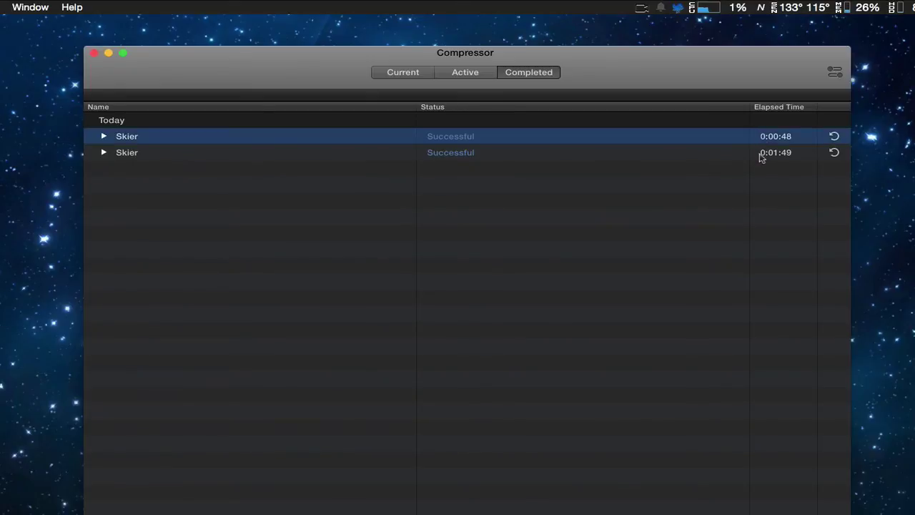
left_click(762, 153)
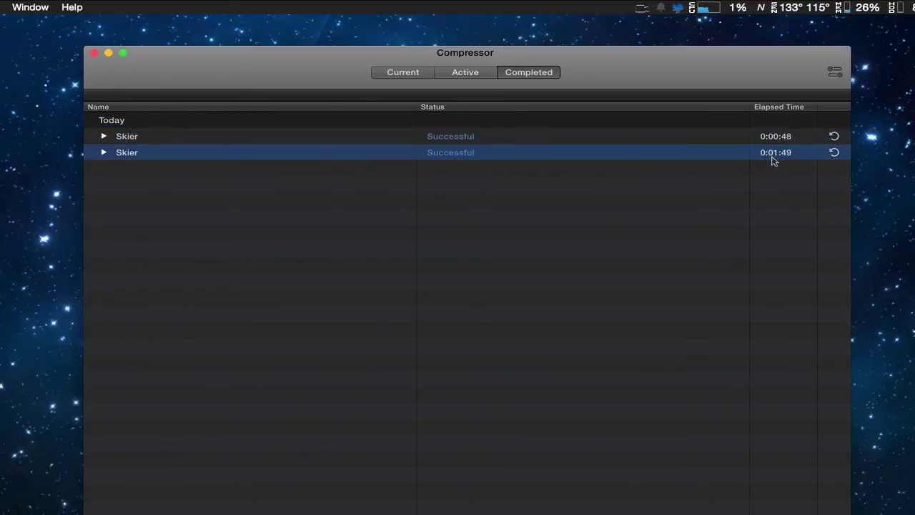